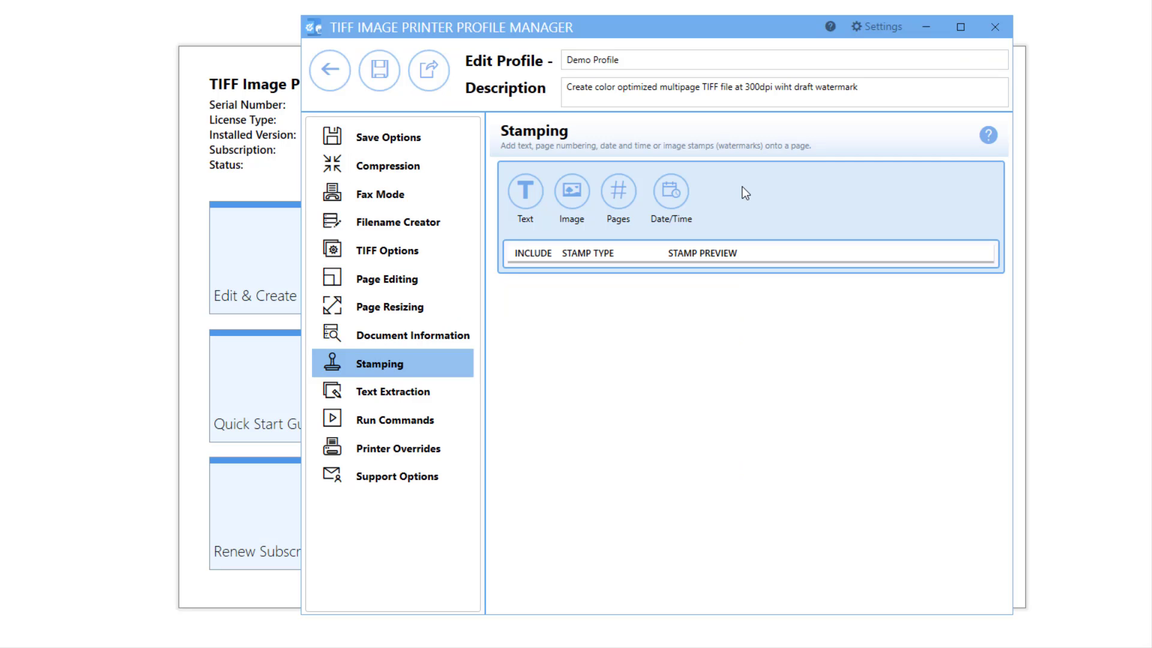
- Add a text stamp, an image stamp, a page numbering stamp and a date/time stamp to the Demo Profile
left_click(531, 190)
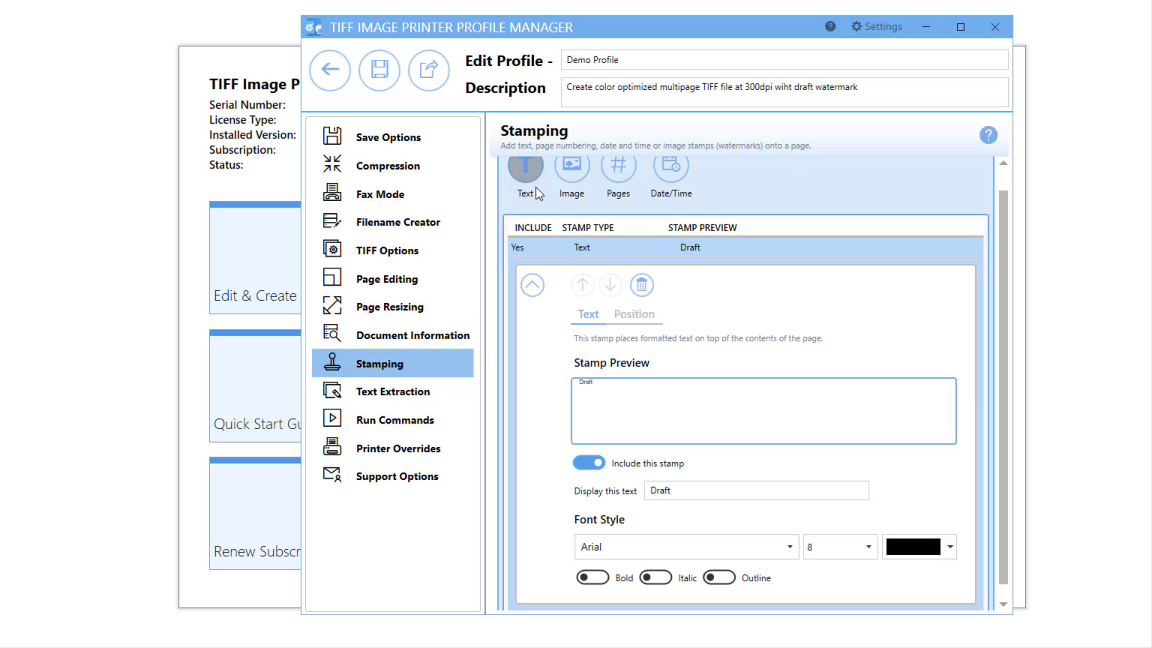
left_click(567, 173)
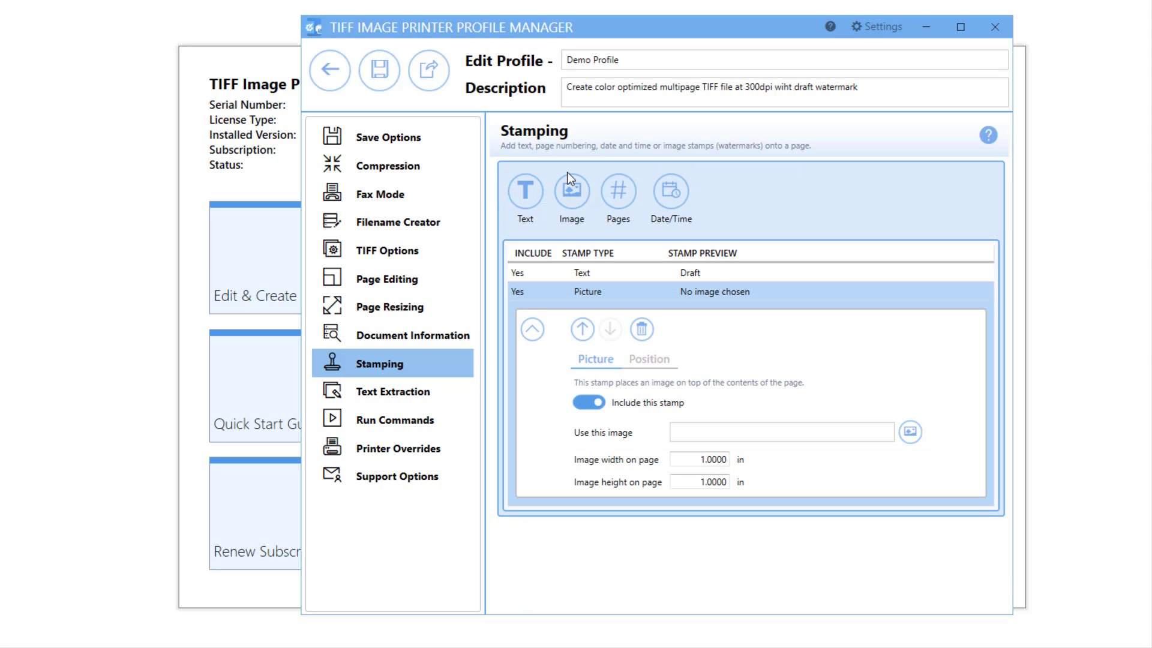
left_click(622, 190)
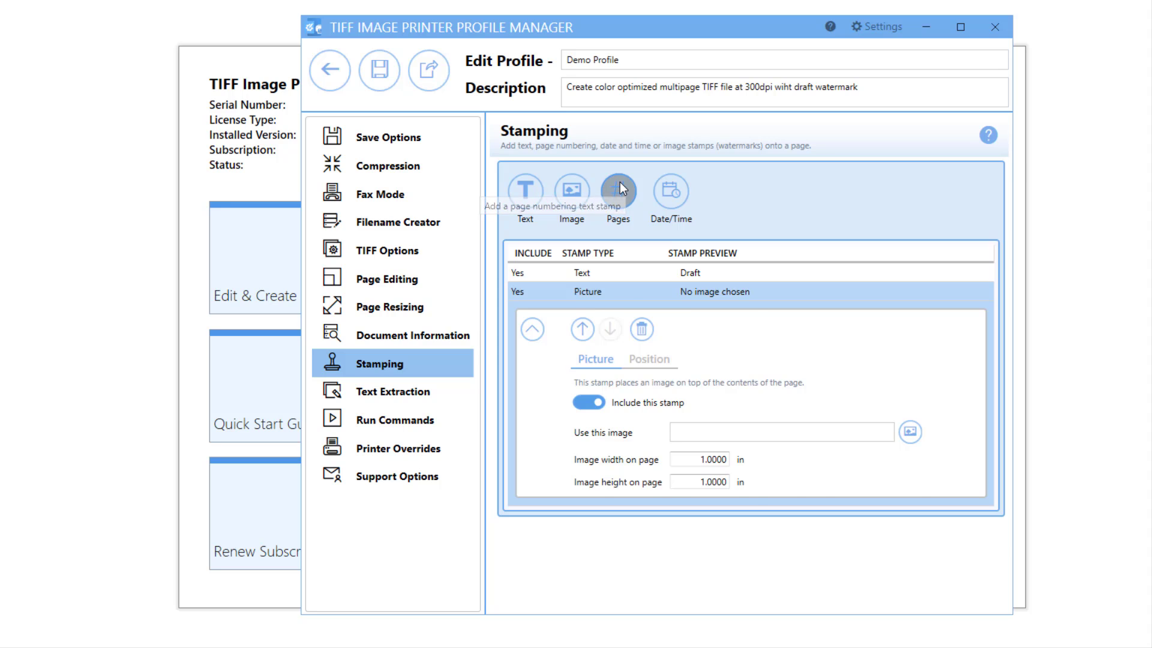
scroll(620, 181, "up", 5)
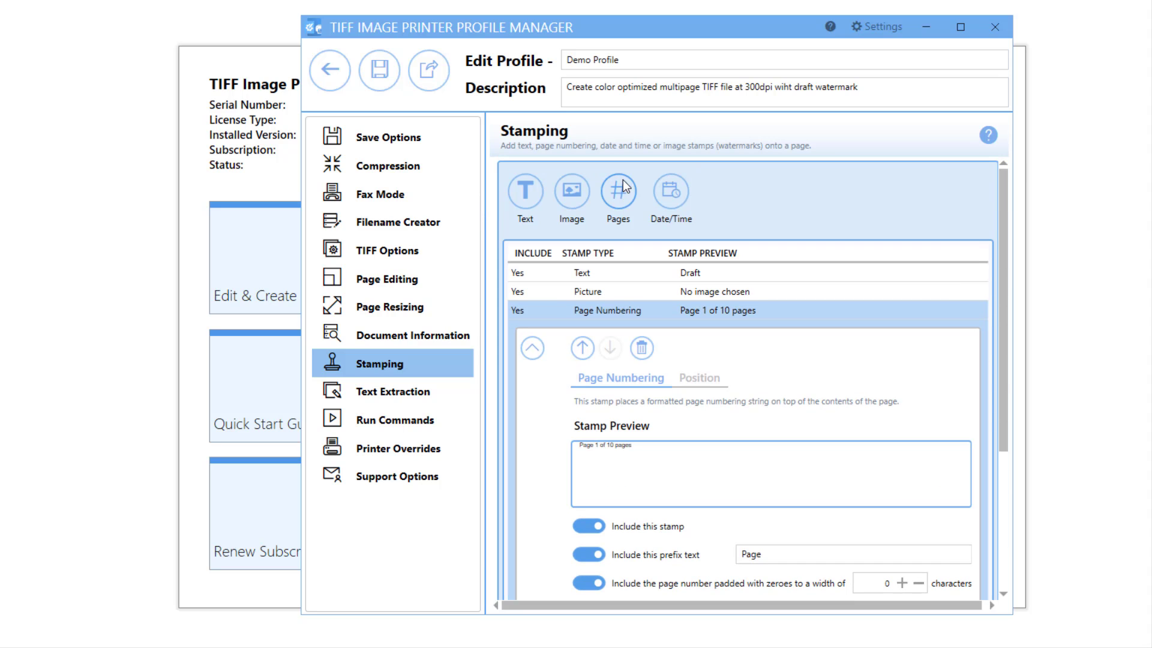
left_click(671, 190)
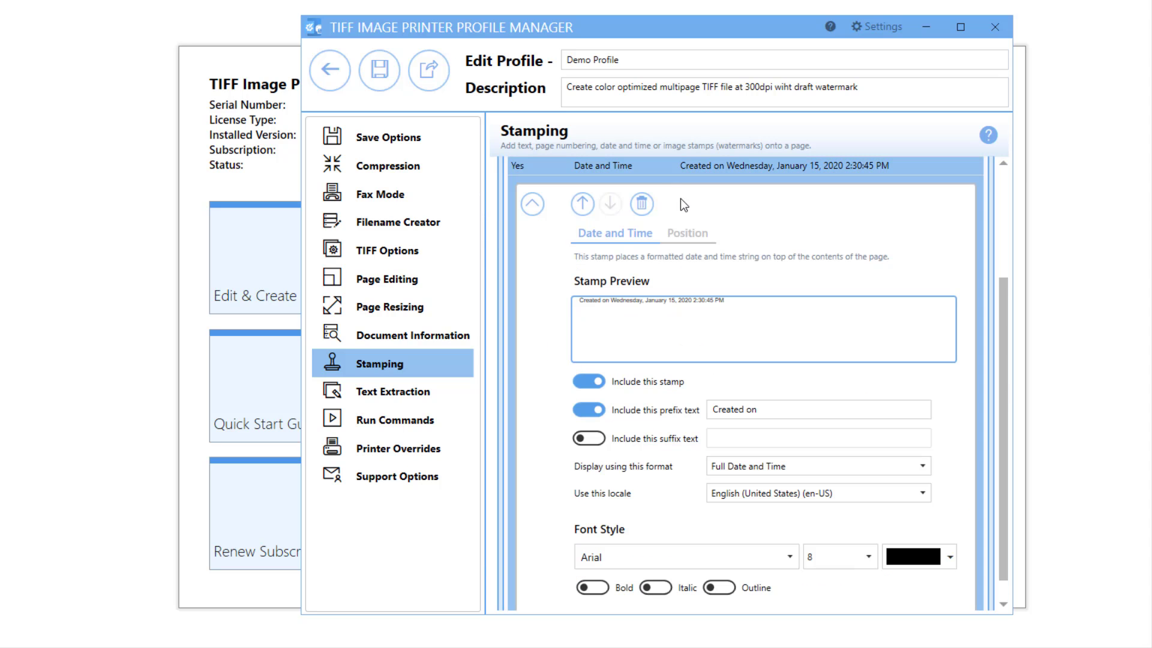
scroll(680, 198, "up", 2)
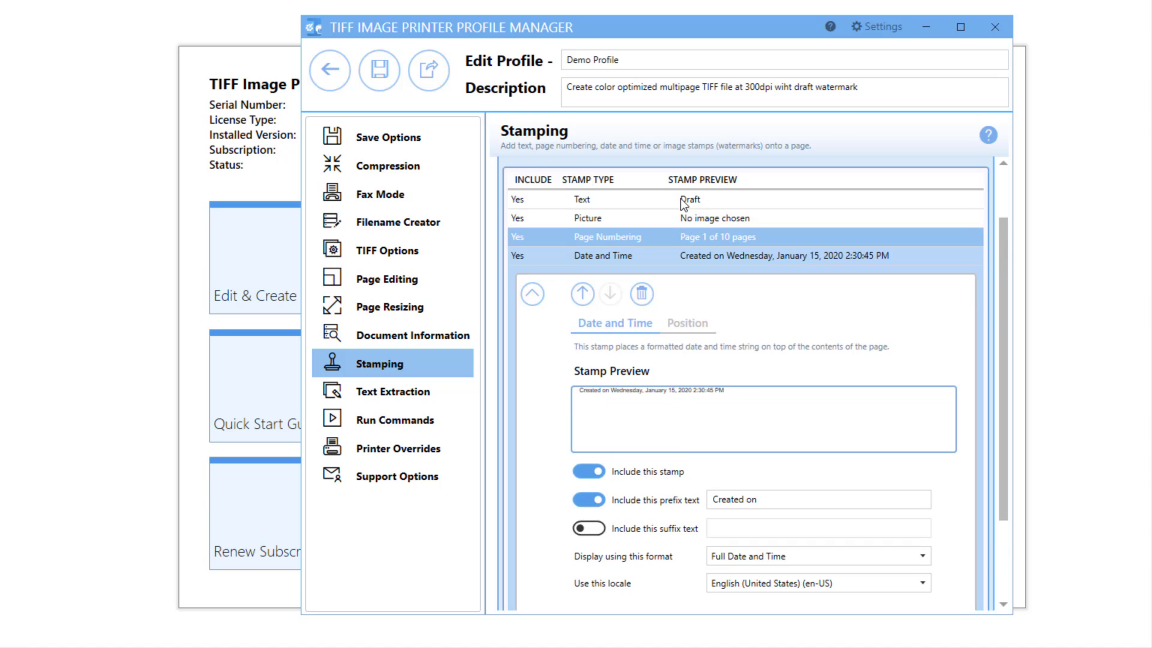
scroll(712, 206, "up", 1)
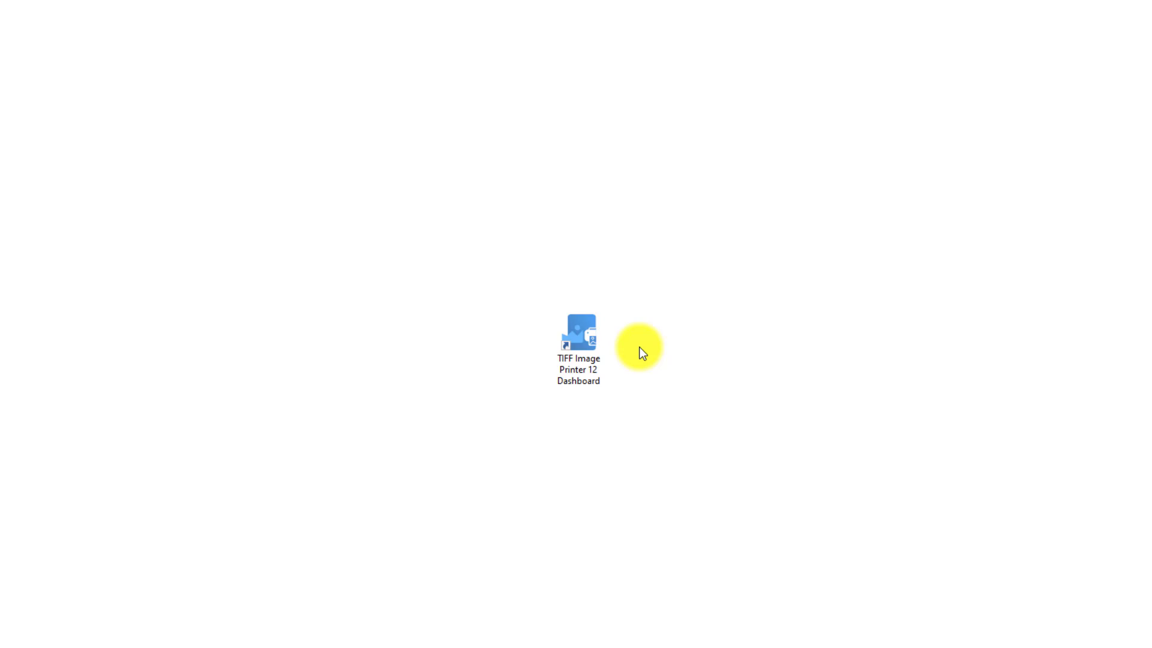
- Launch the TIFF Image Printer 12 Dashboard and open its profile manager
left_click(597, 340)
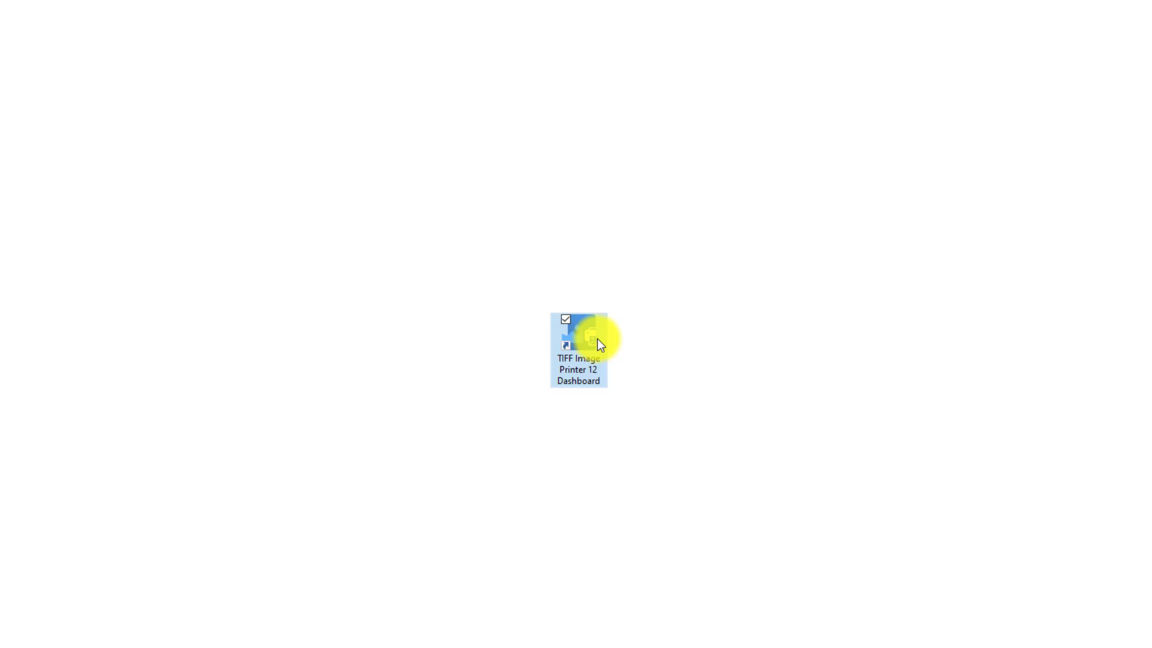
double_click(598, 340)
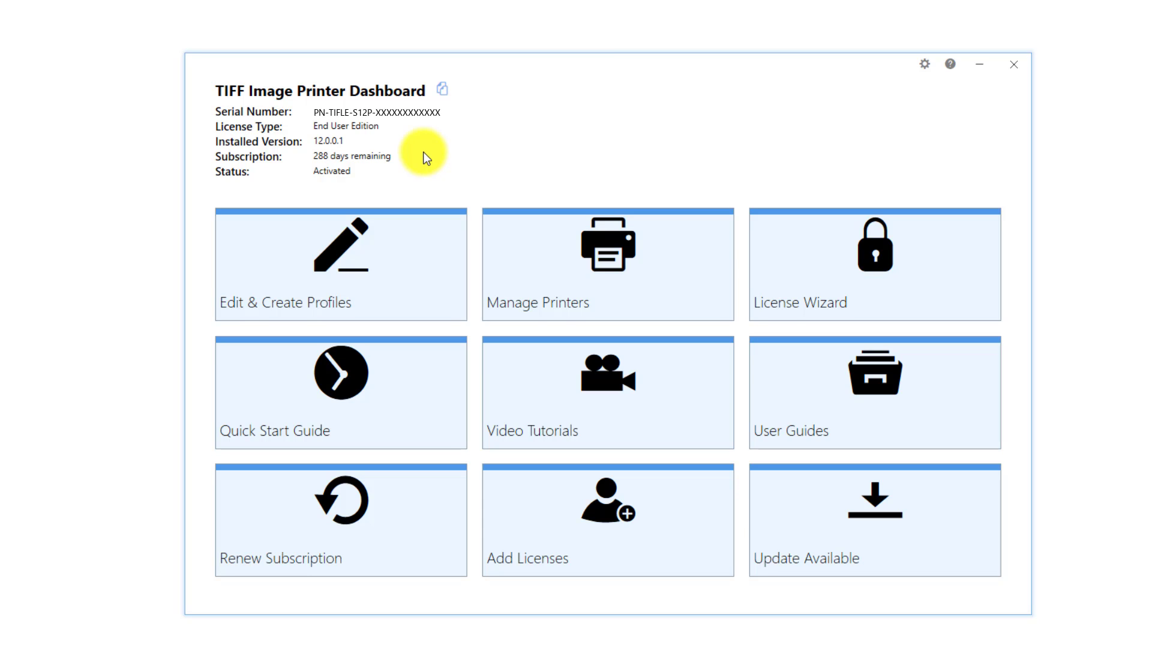
left_click(405, 240)
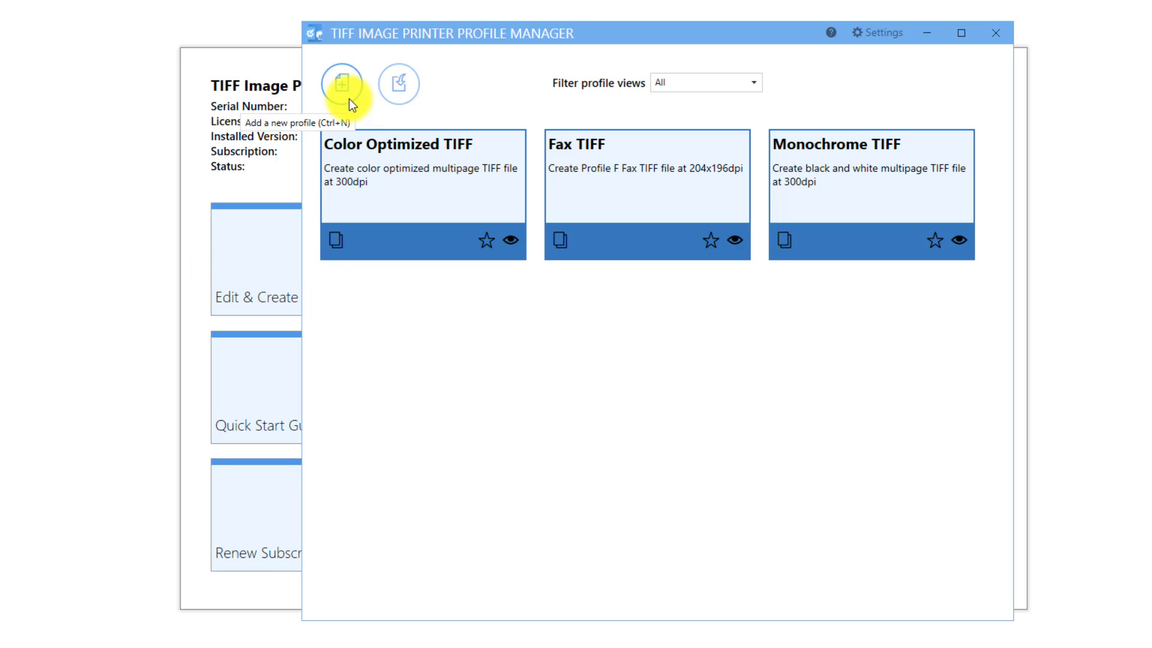
- Duplicate the Color Optimized TIFF profile as "Demo Profile", appending "with page numbering" to its description
left_click(339, 242)
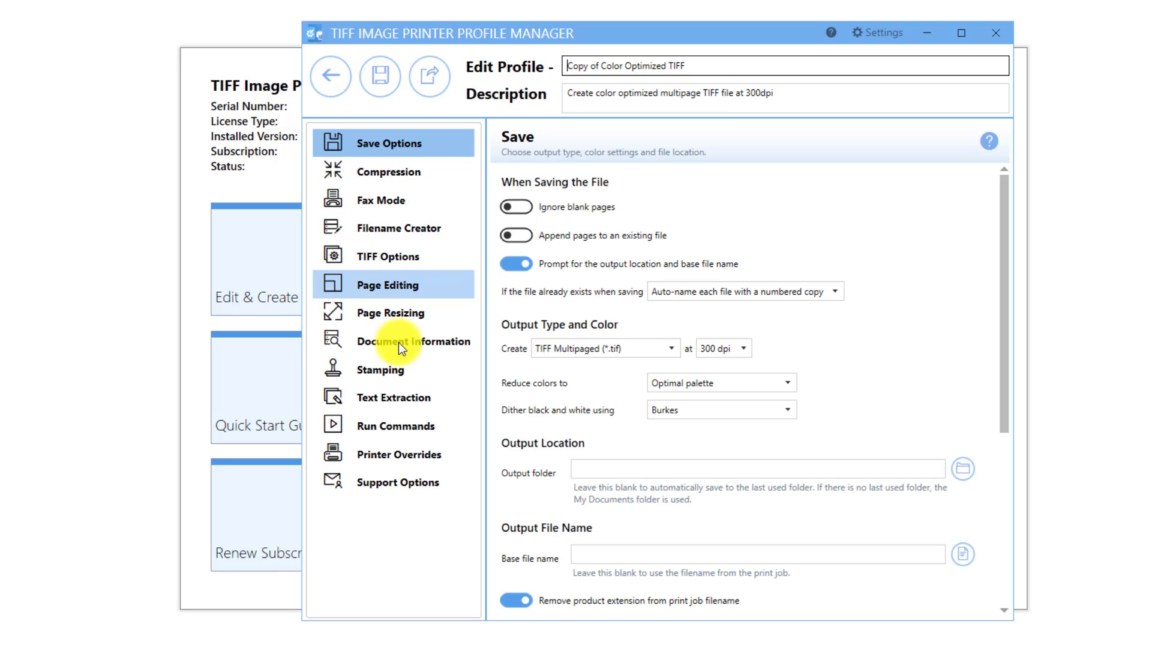
triple_click(640, 73)
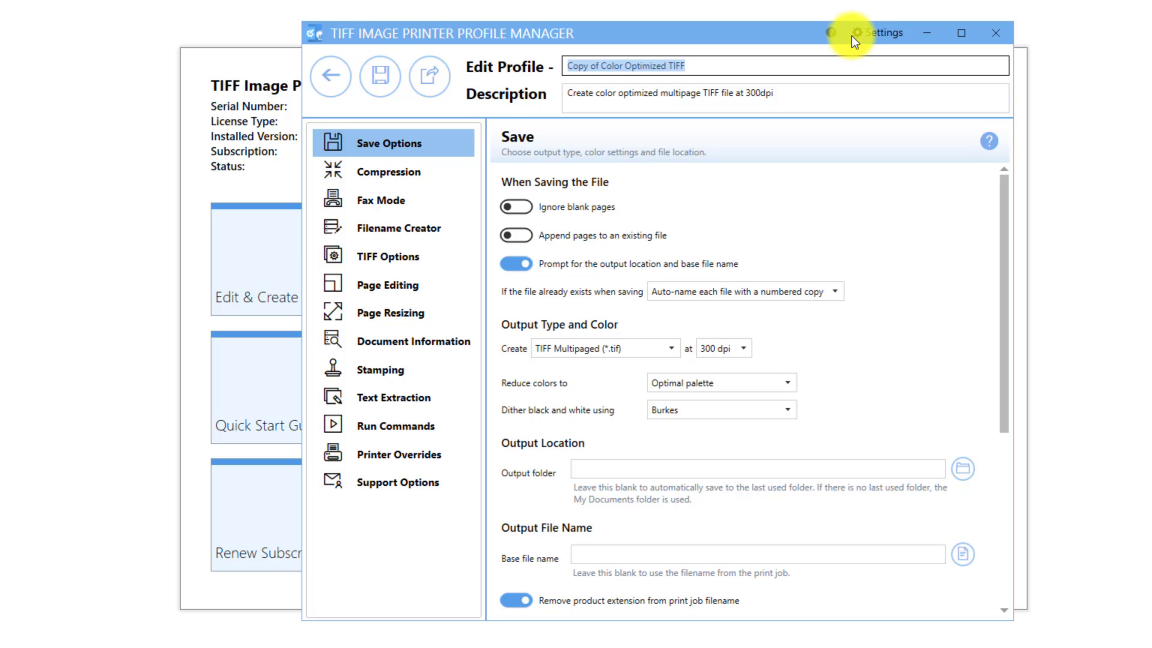
type("Demo Profile")
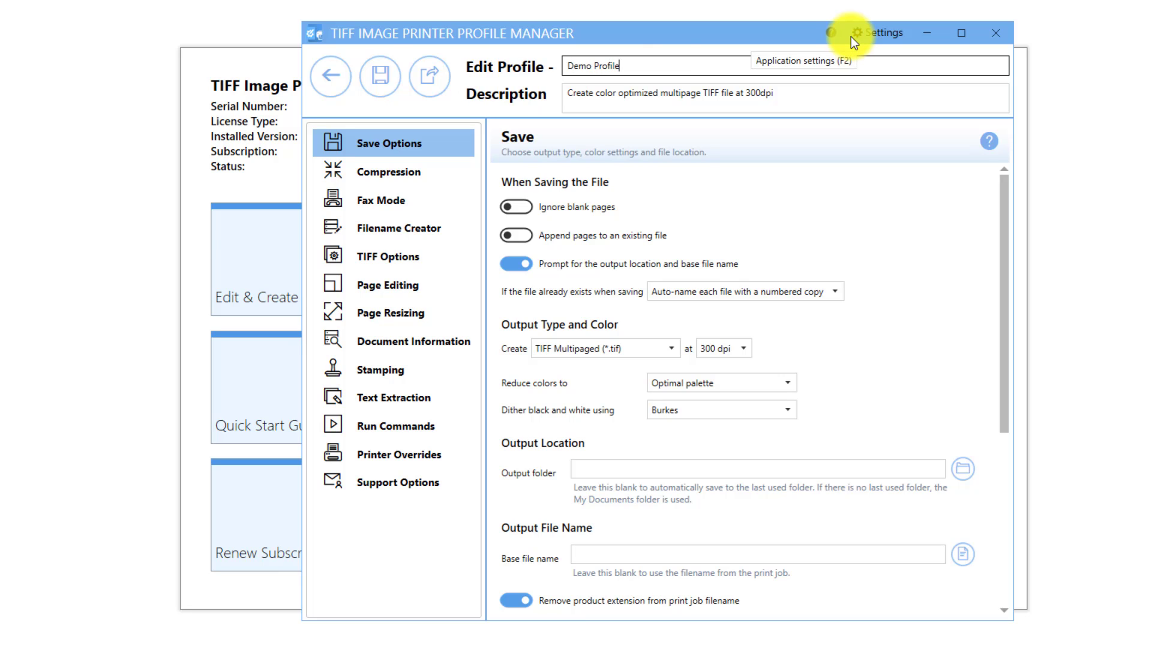
key("Tab")
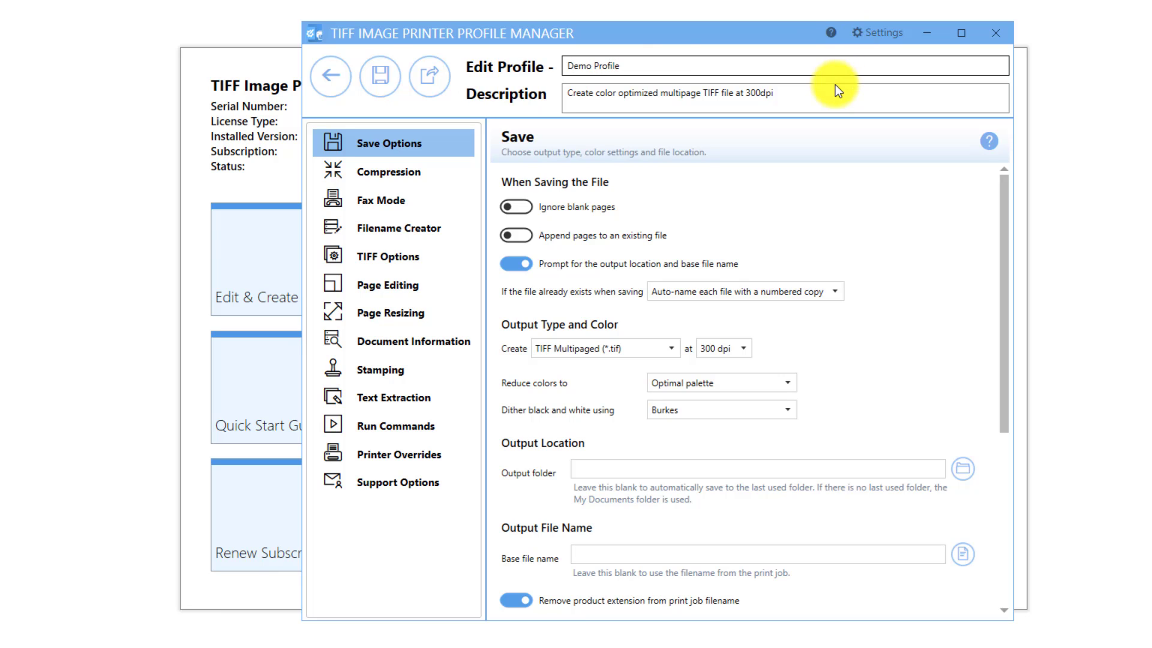
type("w")
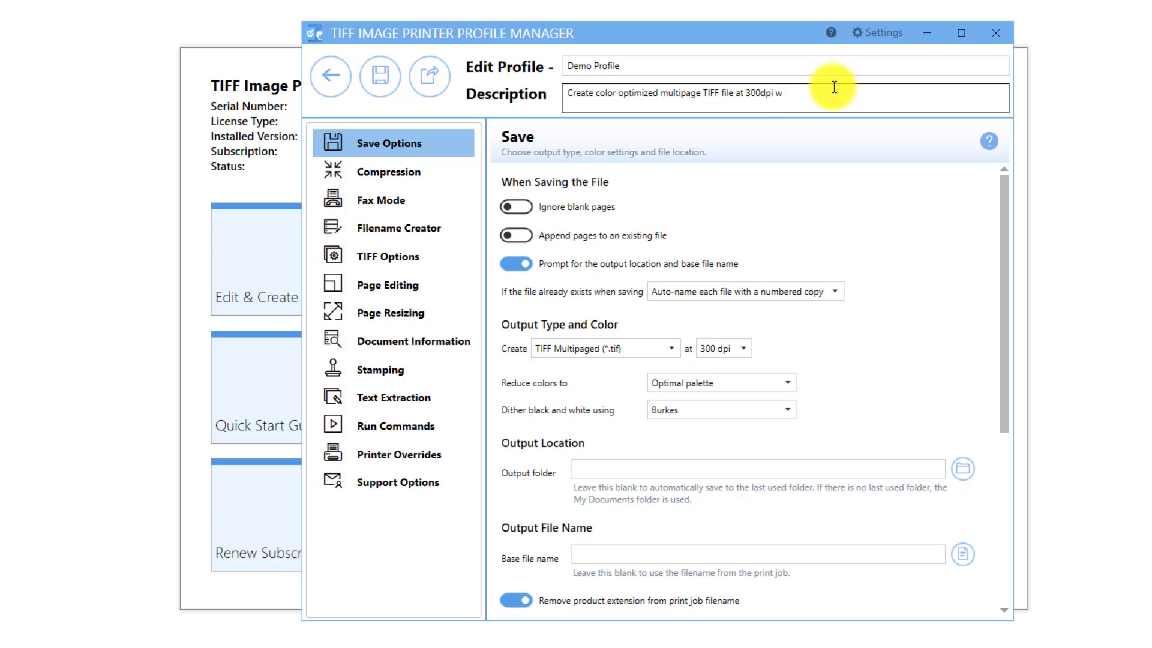
type("ith page numbering")
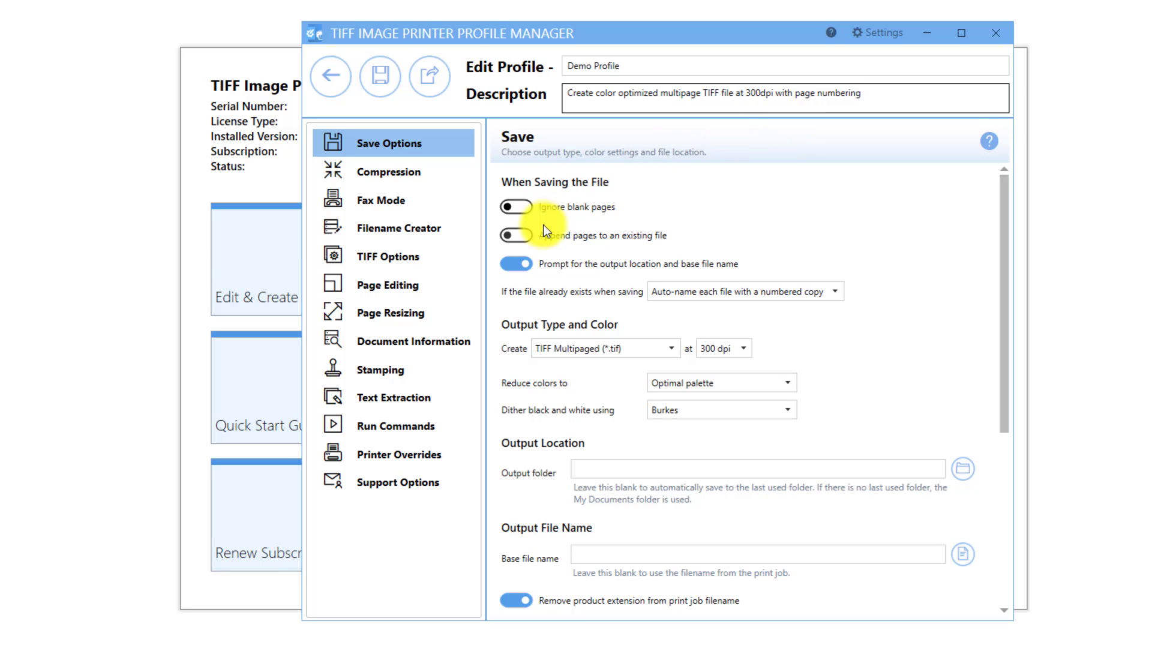
- Add a page numbering stamp that excludes the prefix text, connector text, page count and suffix text
left_click(455, 368)
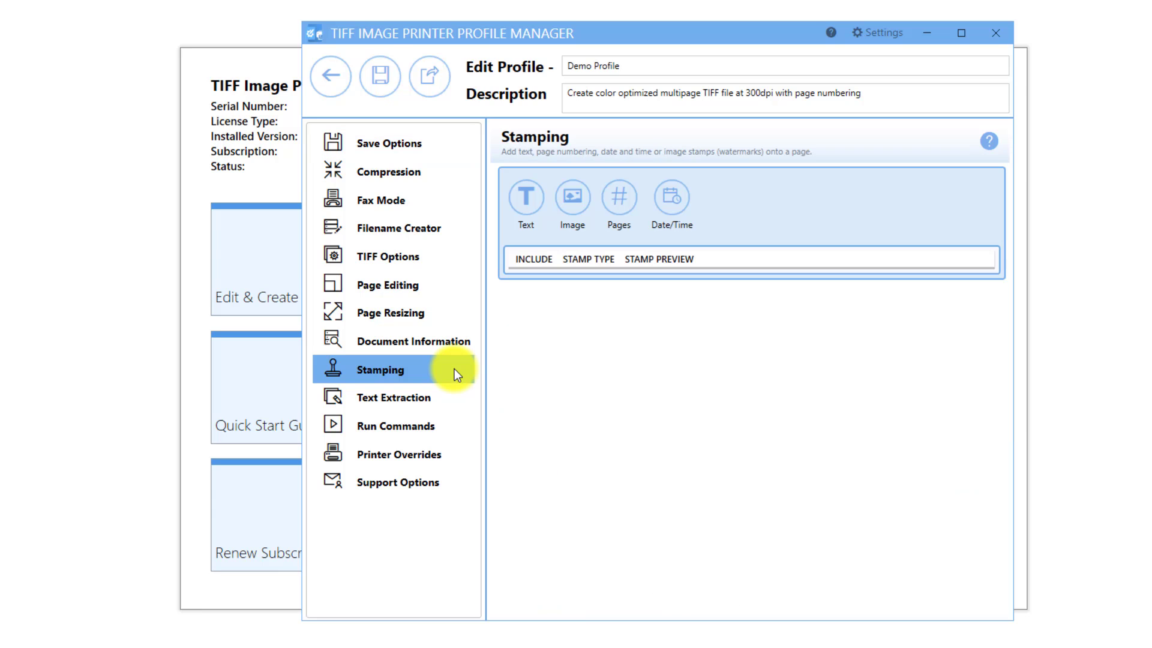
left_click(621, 199)
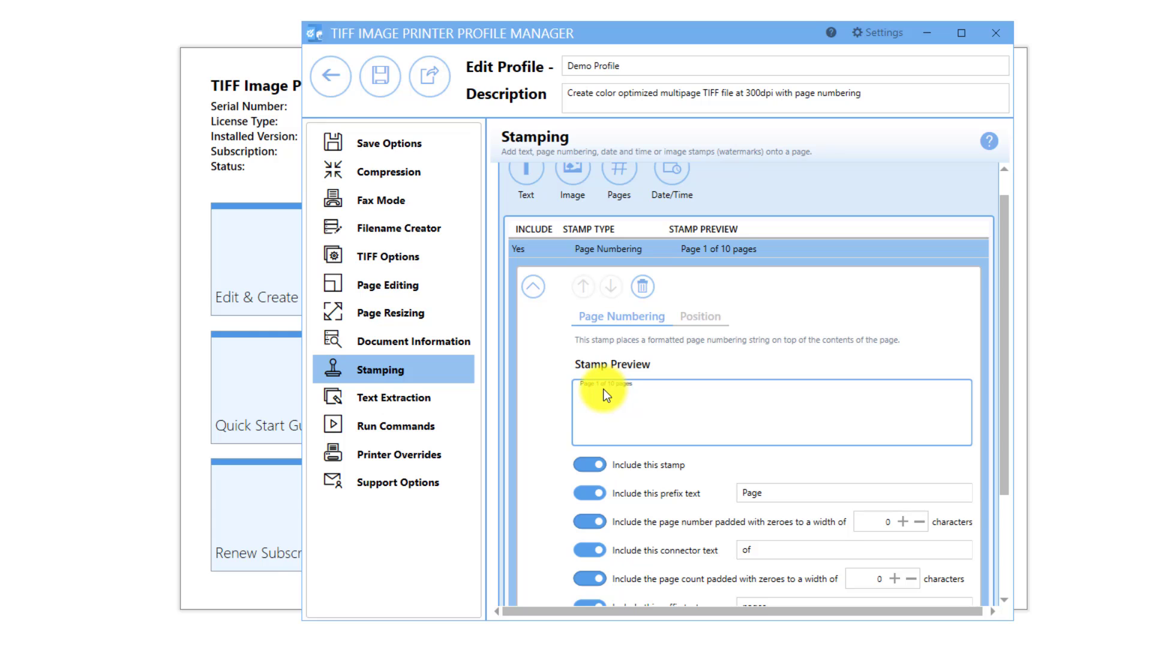
scroll(603, 388, "down", 1)
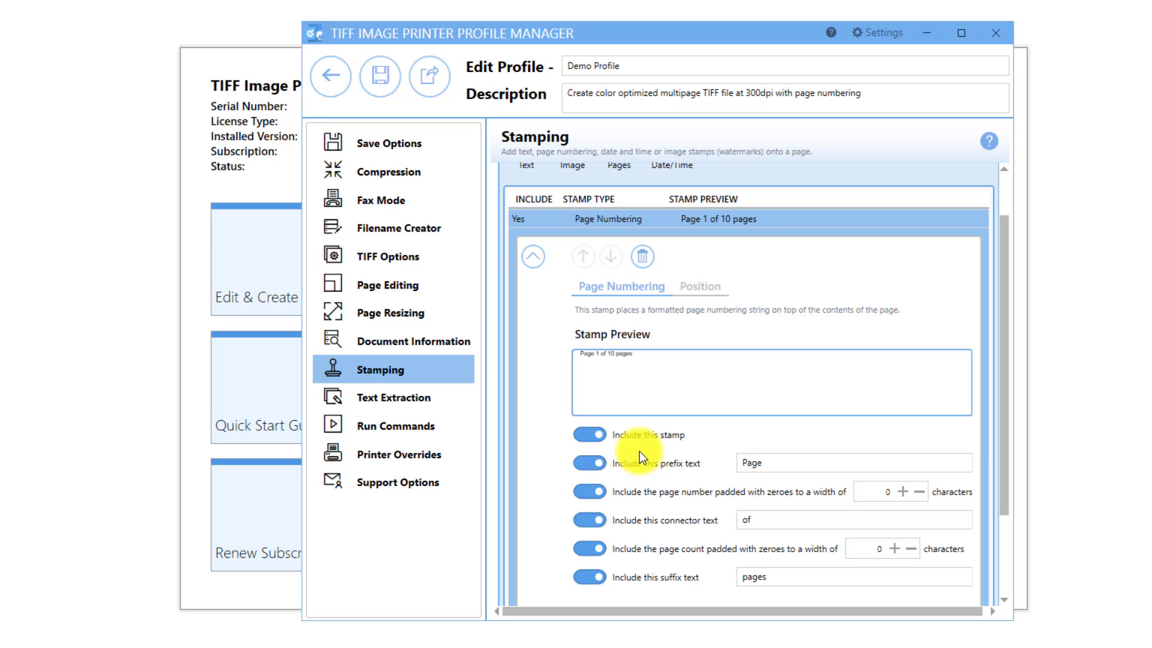
left_click(590, 466)
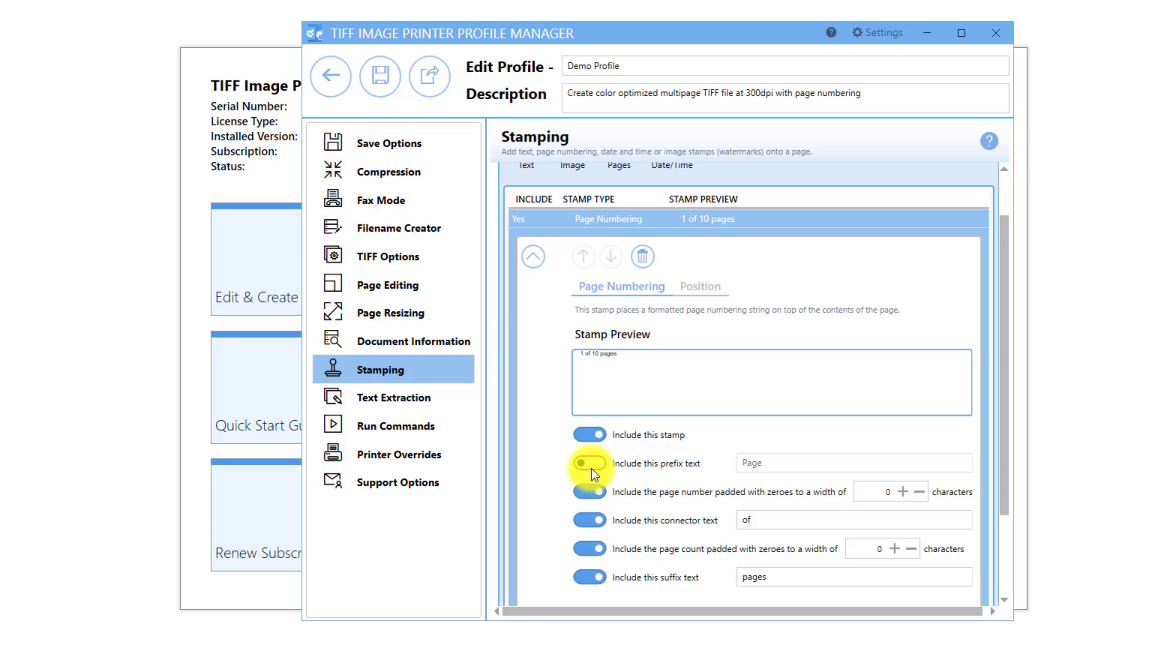
left_click(591, 528)
left_click(584, 547)
left_click(593, 577)
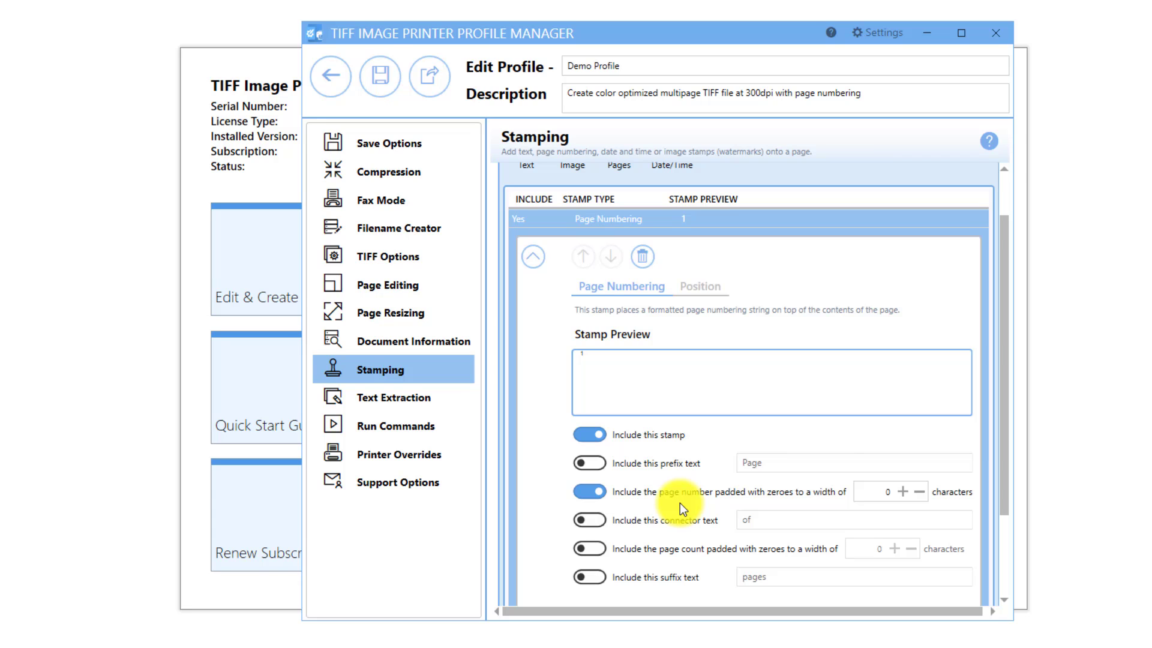
- Position the page numbering stamp with bottom vertical alignment, keeping it included on All Pages
scroll(679, 503, "down", 1)
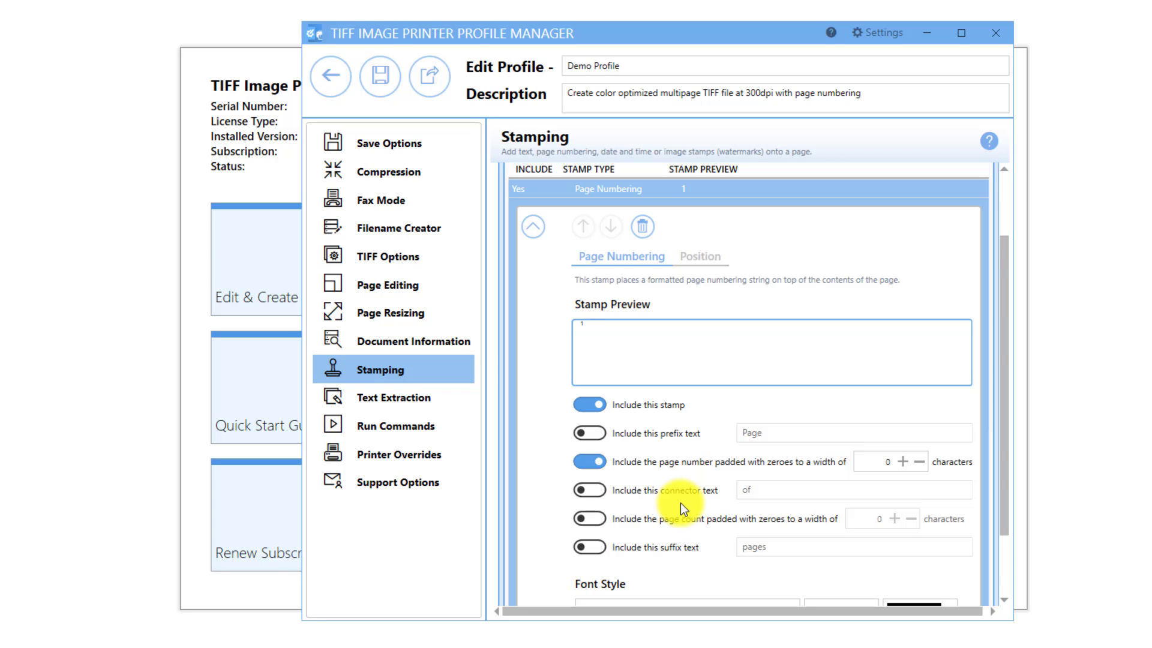
scroll(681, 504, "down", 3)
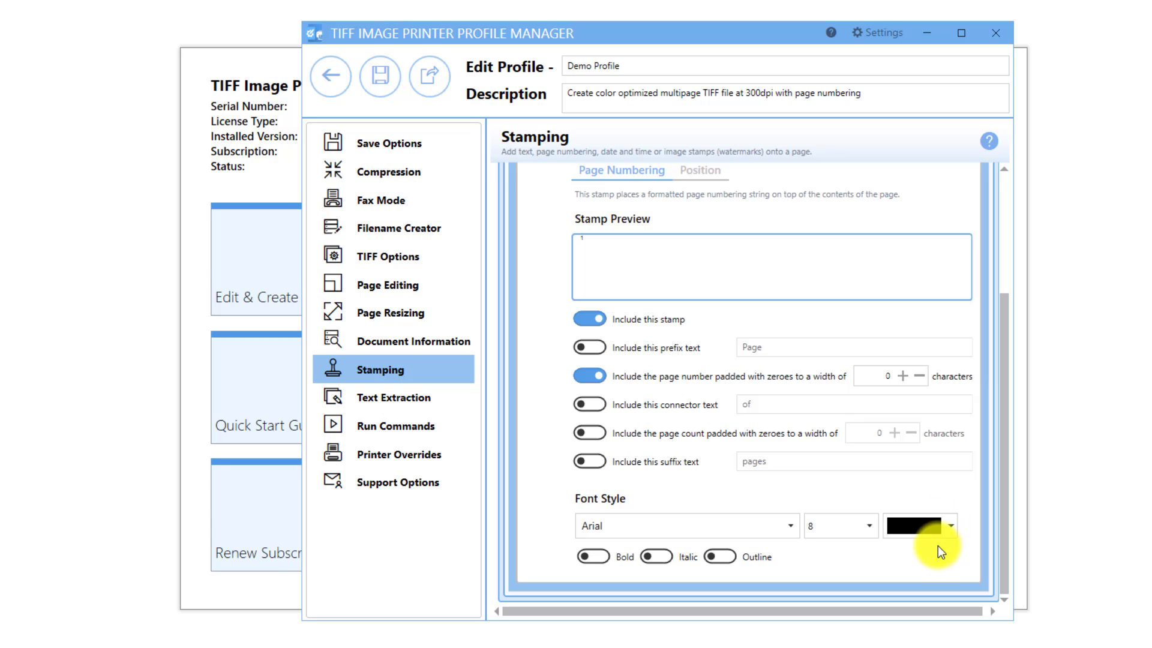
left_click(698, 169)
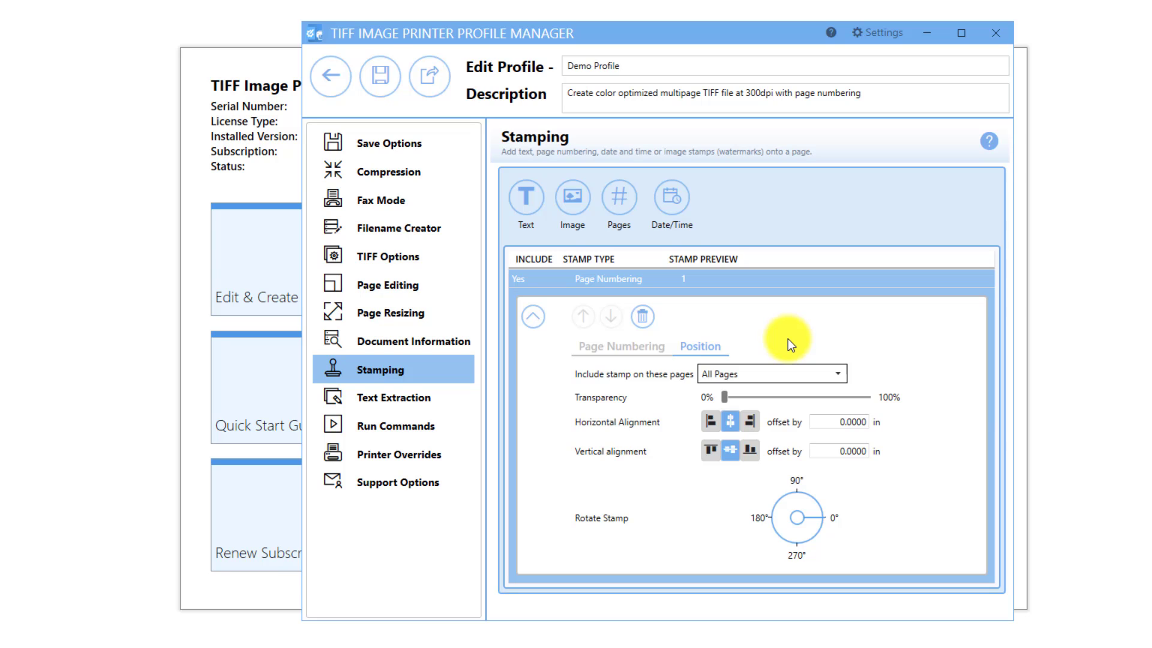
left_click(791, 374)
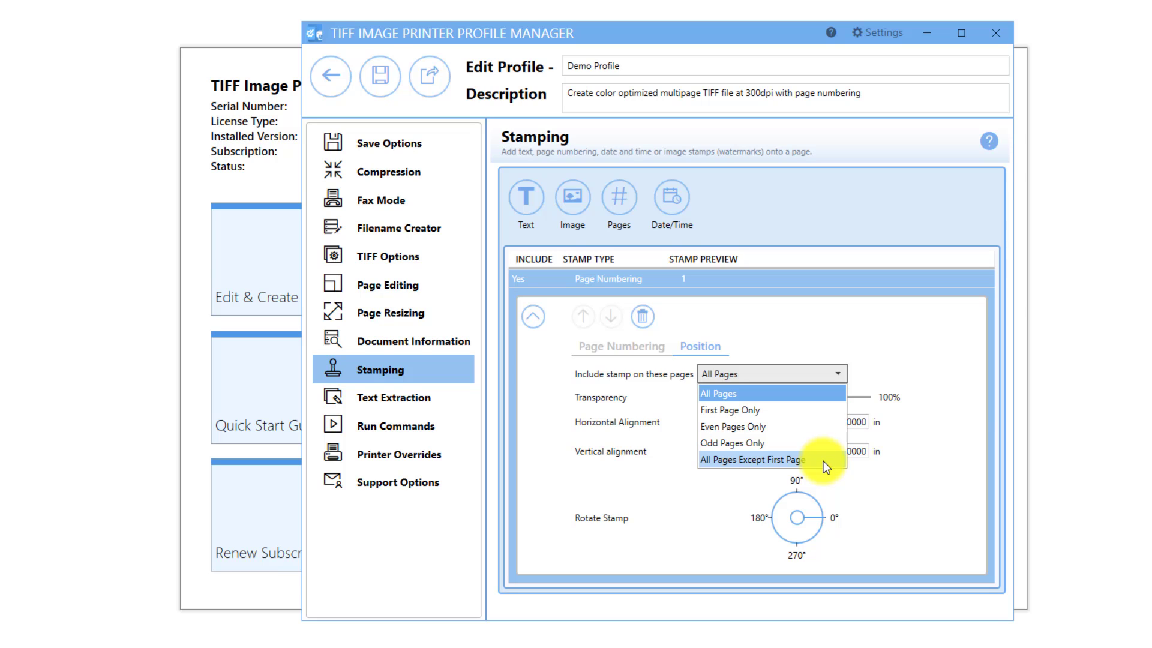
left_click(939, 389)
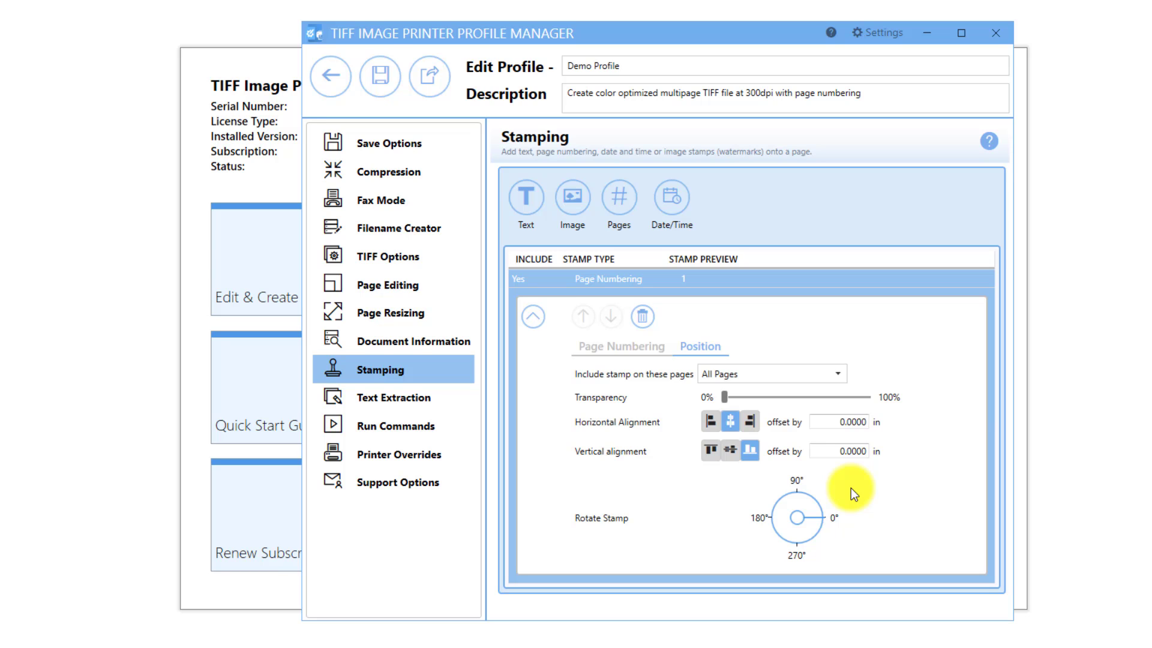
- Save the Demo Profile and close the profile manager
left_click(381, 93)
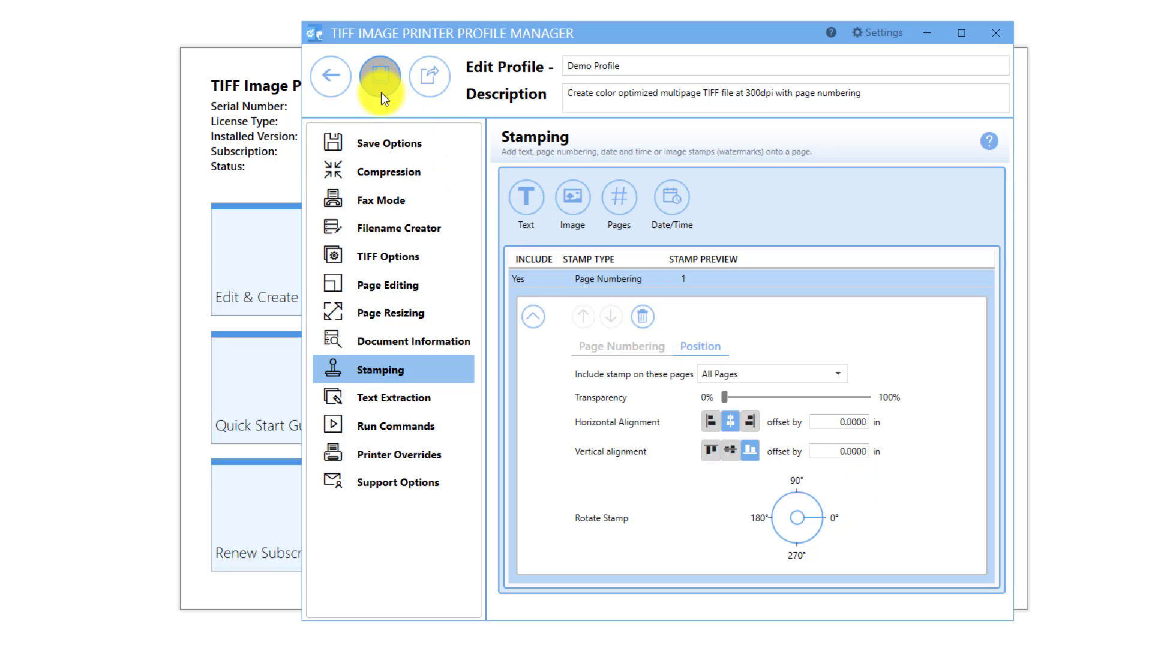
left_click(337, 91)
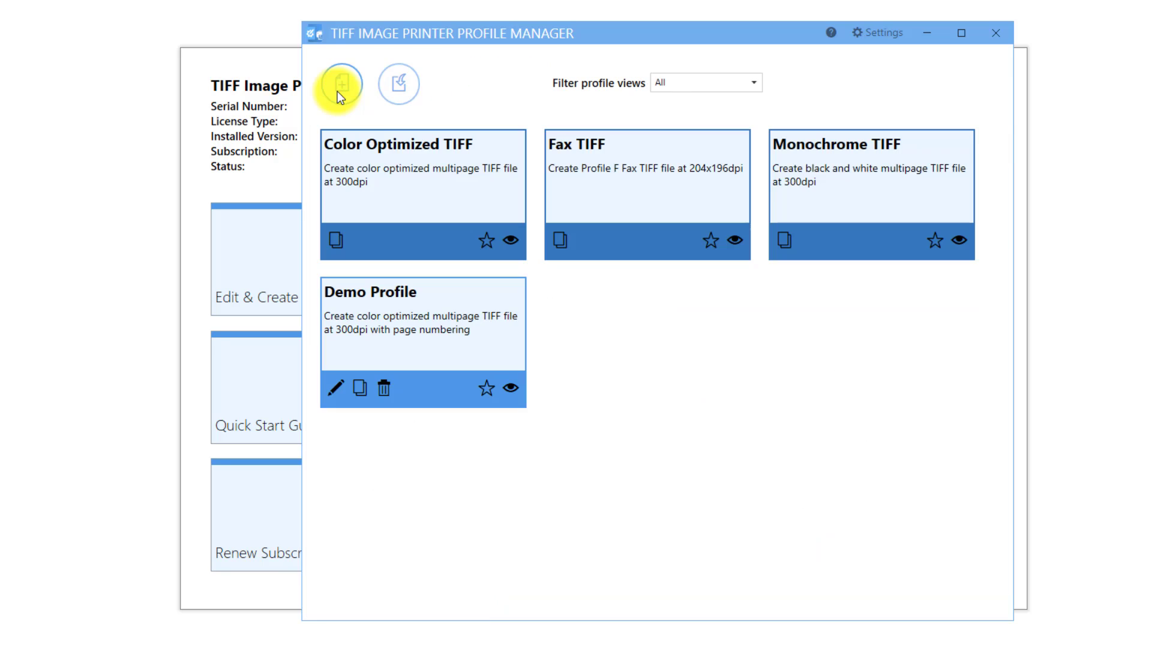
left_click(995, 36)
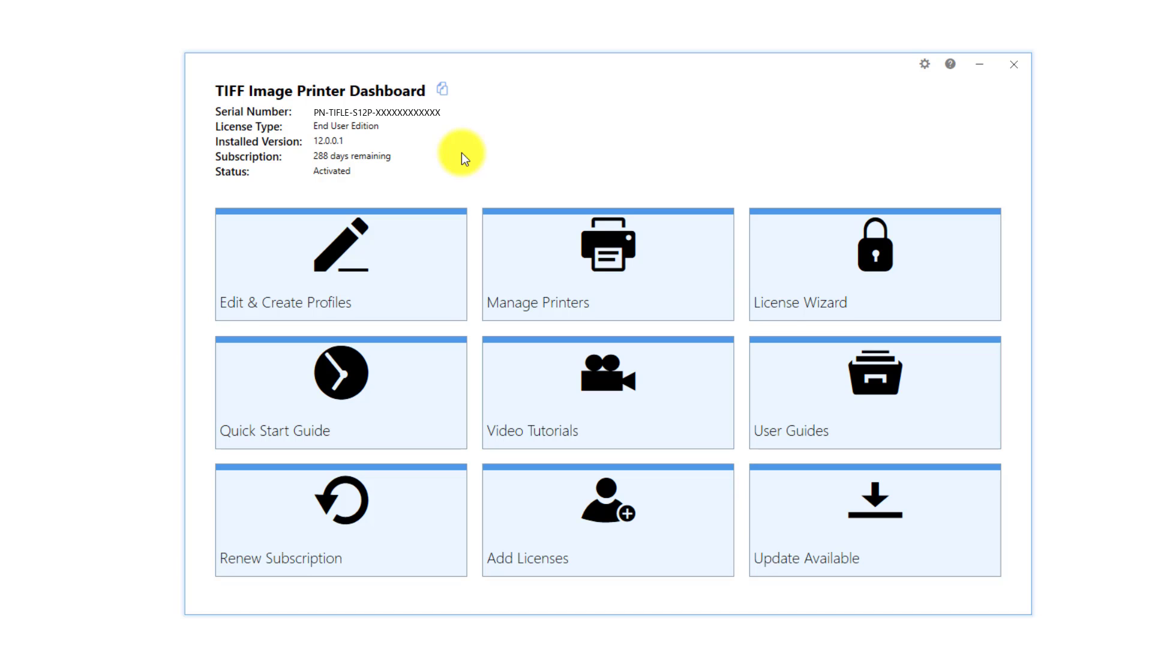
- Assign Demo Profile to the TIFF Image Printer 12 printer, save the change and close the dashboard
left_click(611, 270)
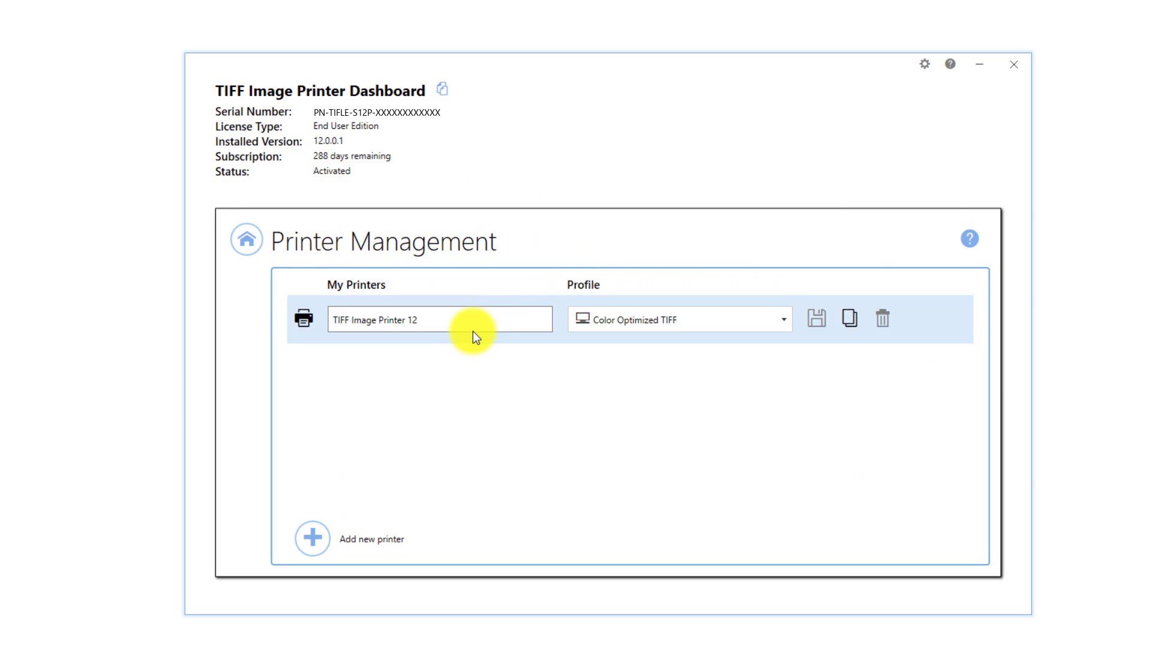
left_click(782, 319)
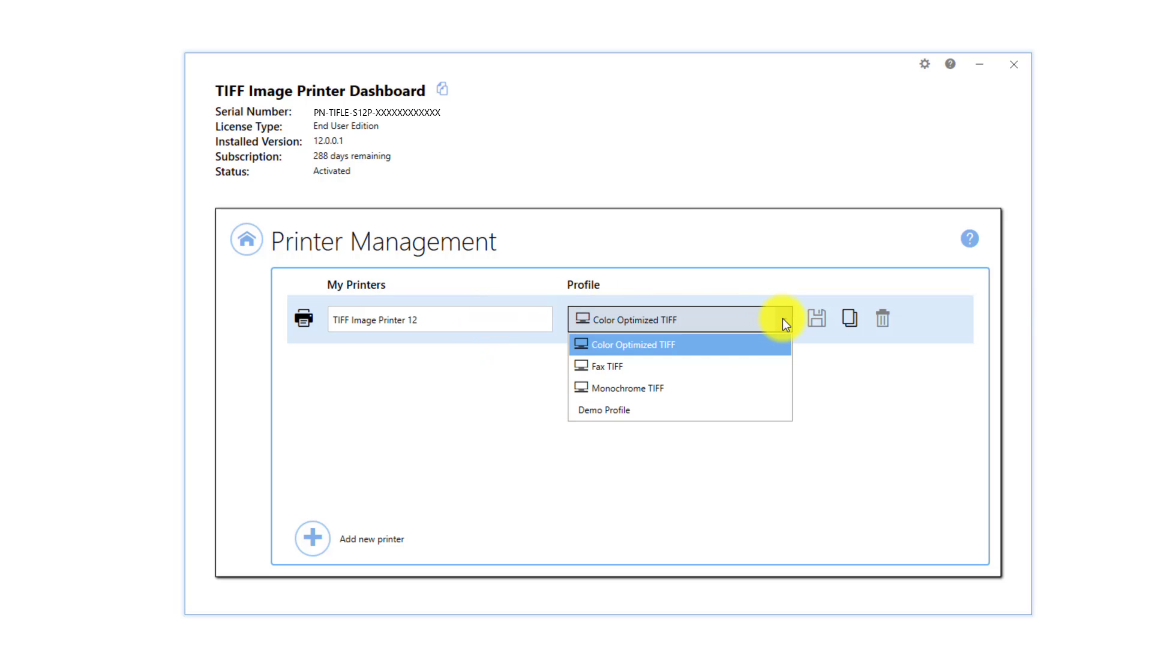
left_click(691, 411)
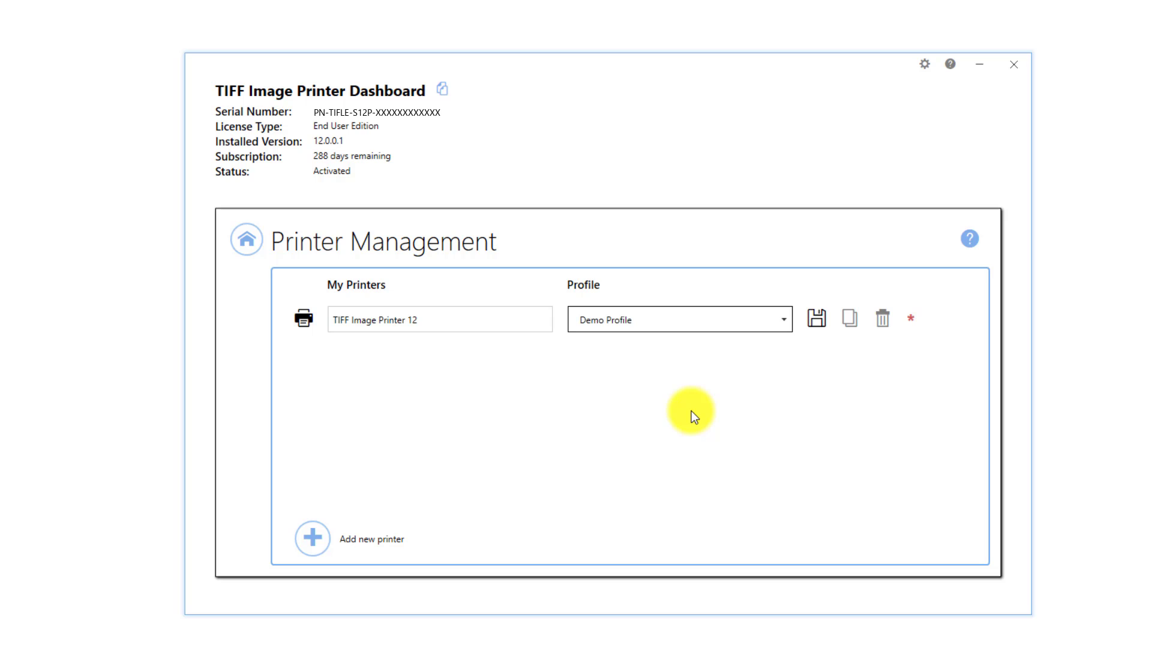
left_click(819, 313)
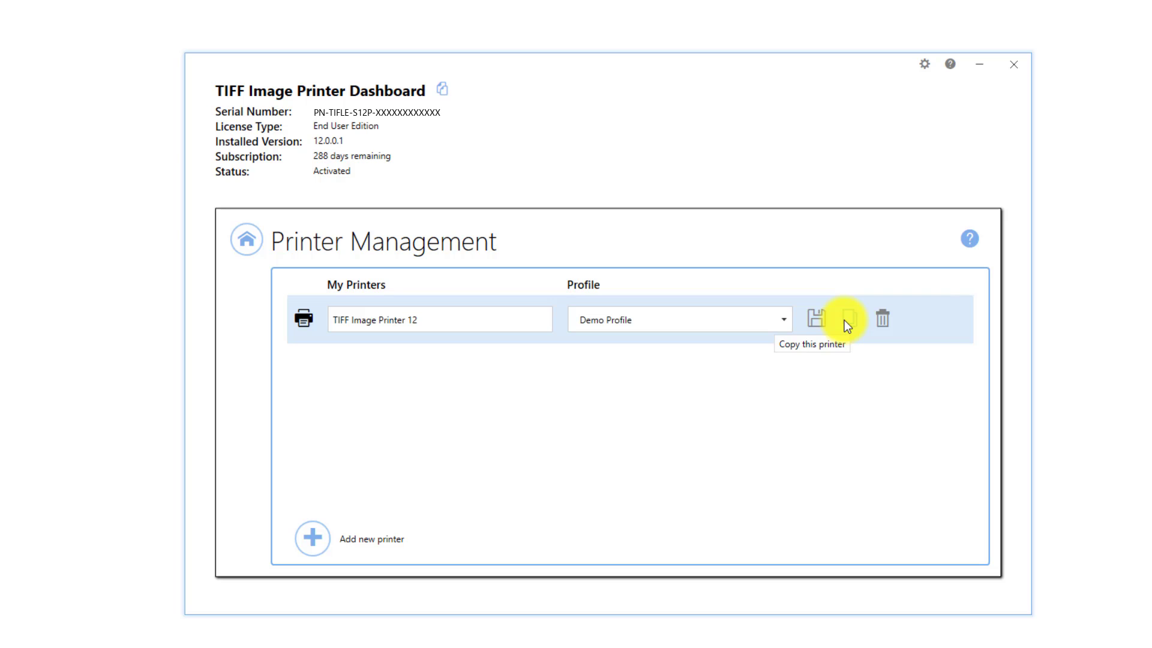
left_click(245, 252)
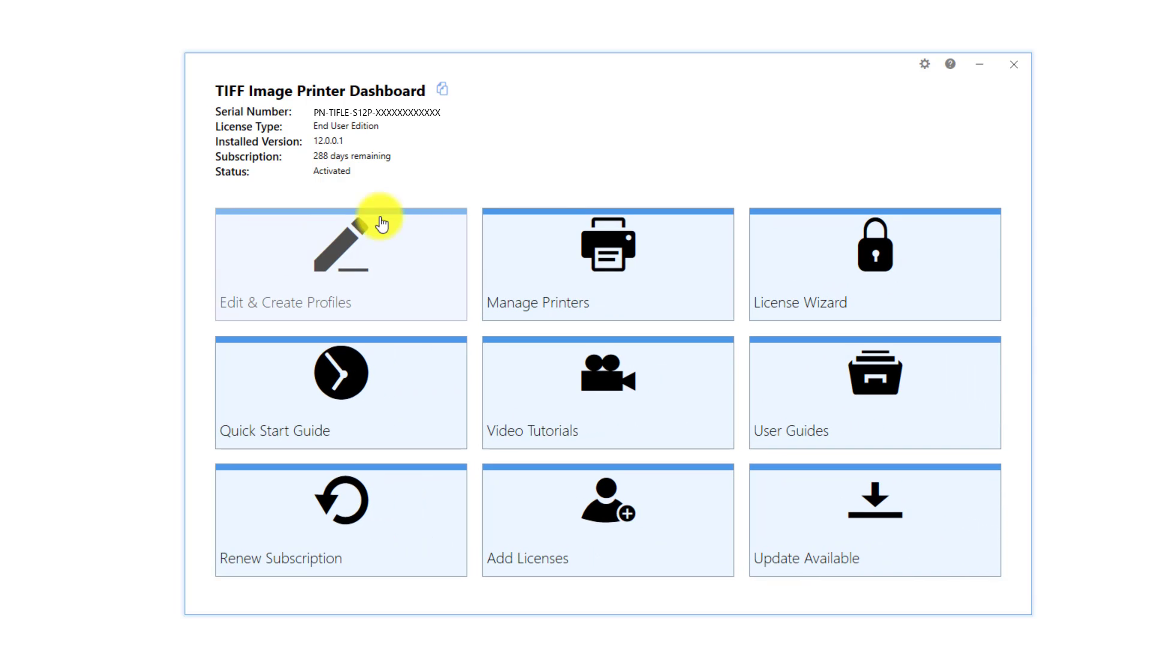
left_click(1011, 64)
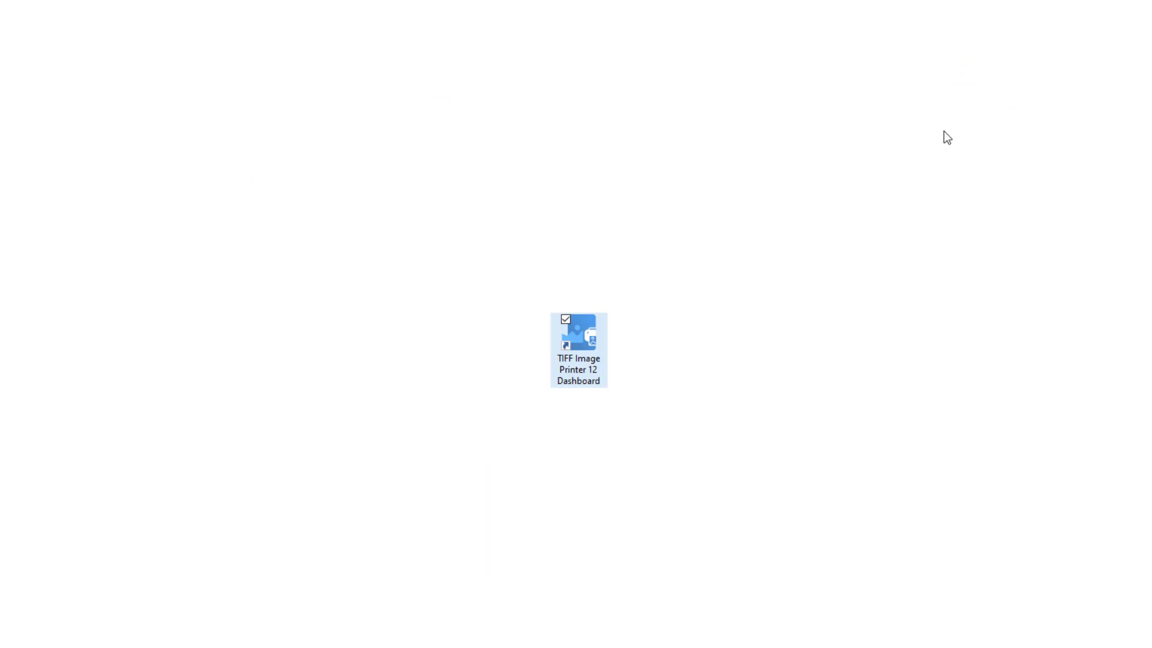